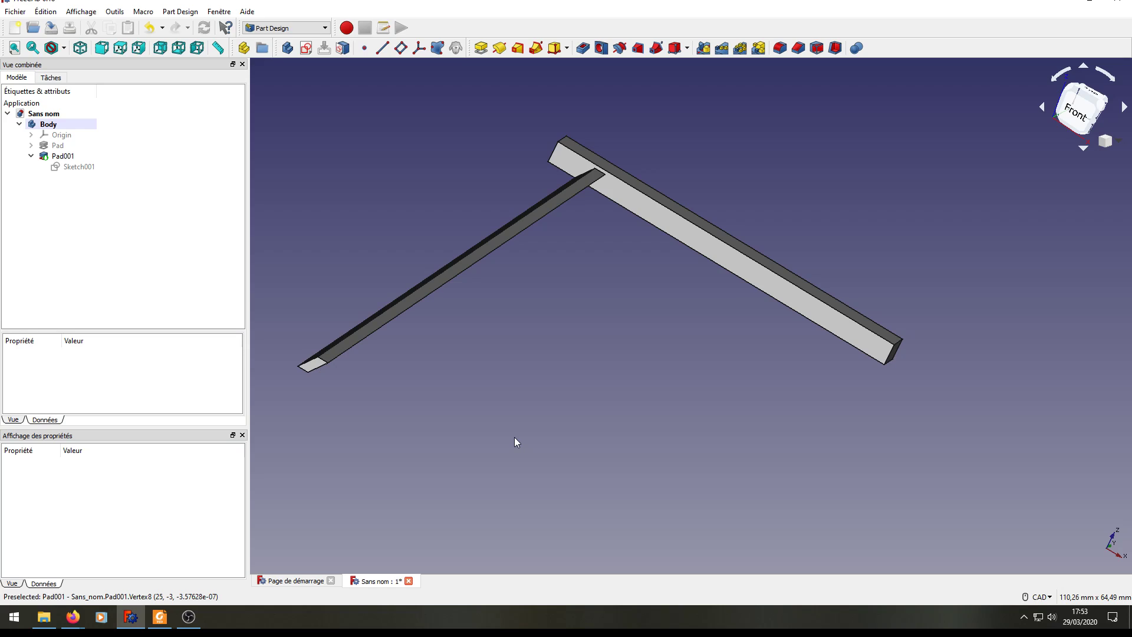
Inspect the constraints of Sketch001 with only the base pad displayed, and show Pad001 again.
left_click(58, 145)
key("space")
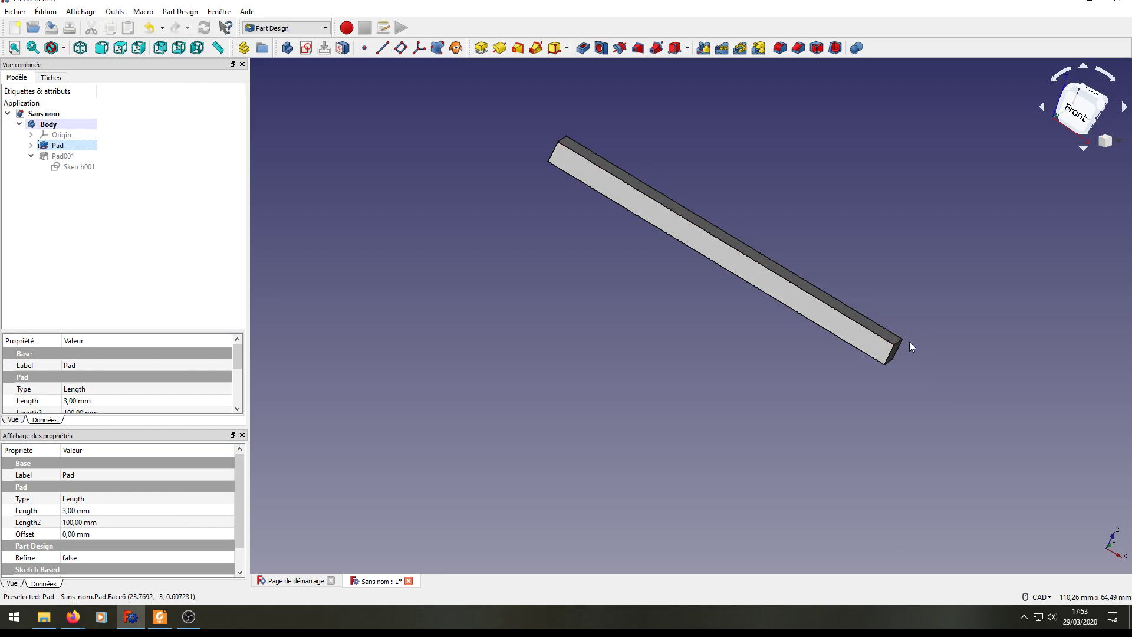
double_click(67, 169)
scroll(509, 318, "up", 5)
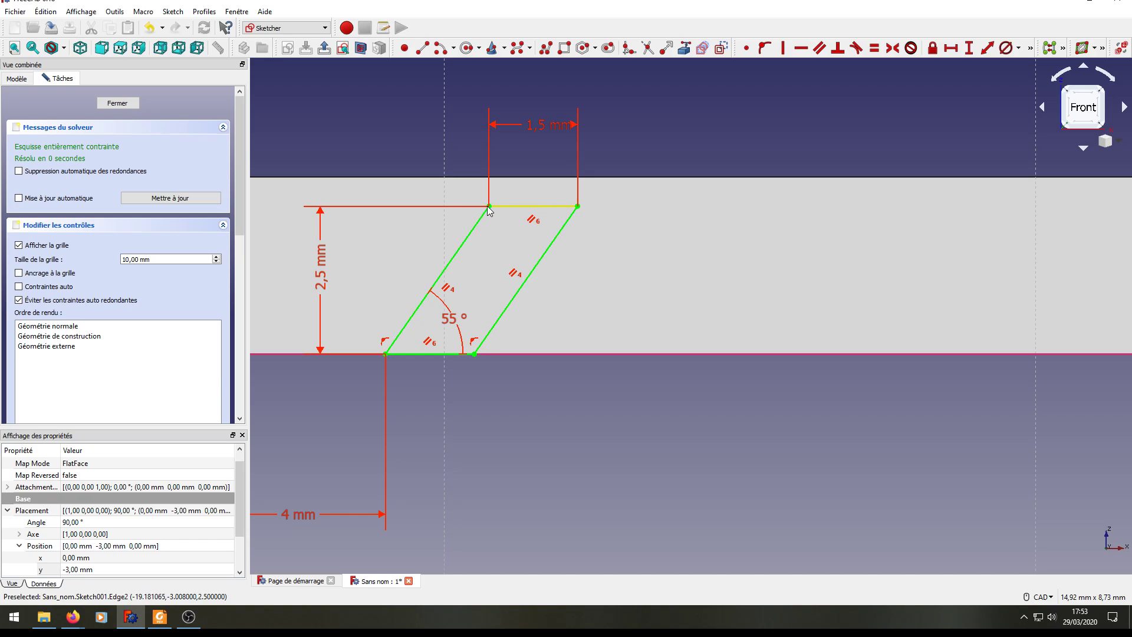
left_click(118, 102)
left_click(62, 155)
key("space")
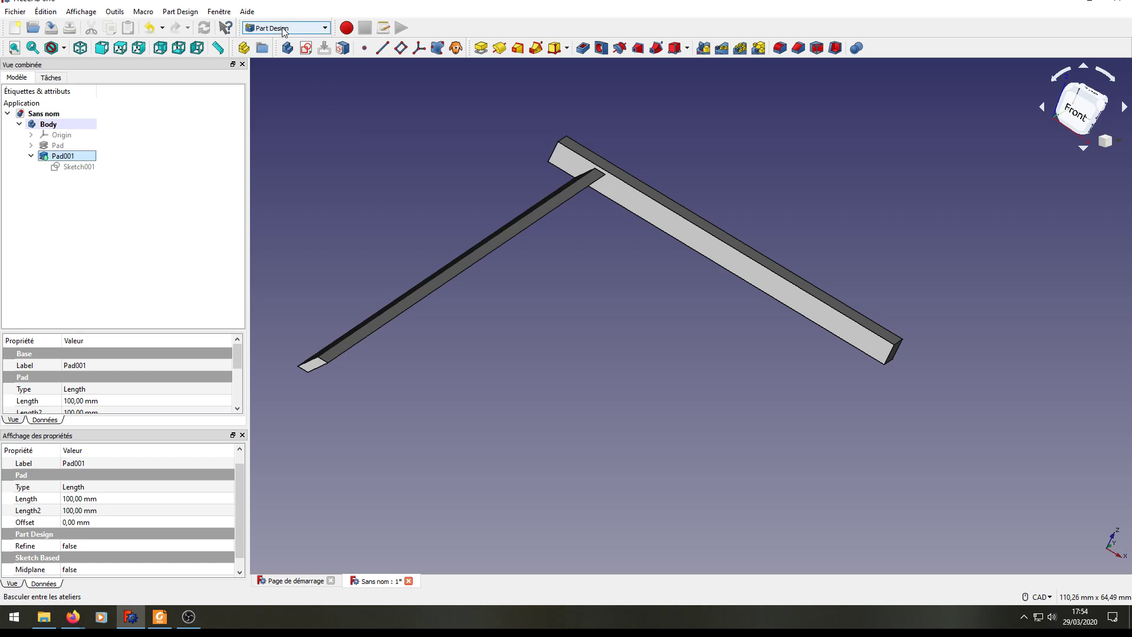
key("ctrl")
key("ctrl")
key("ctrl")
left_click(737, 61)
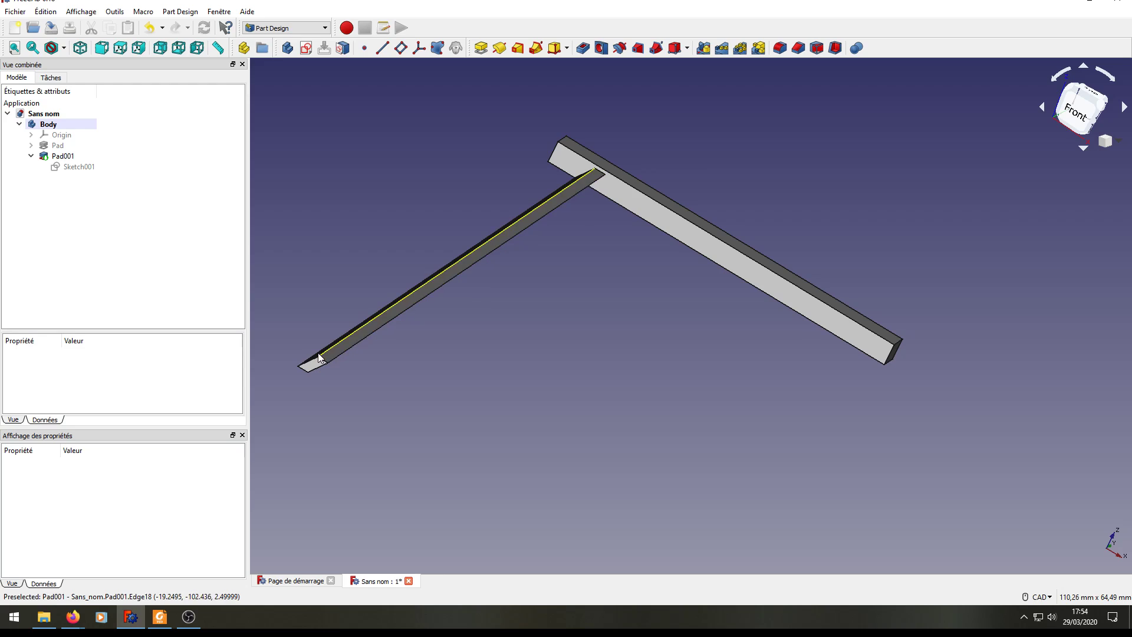
Start a linear pattern of Pad001 with the X axis as its direction.
left_click(62, 156)
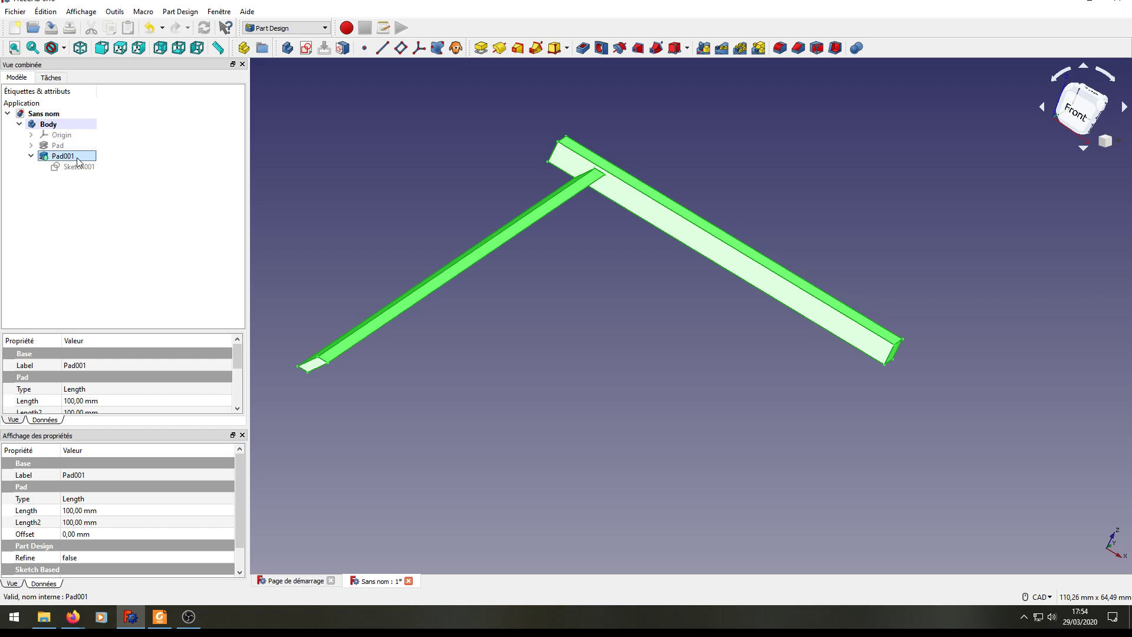
left_click(722, 48)
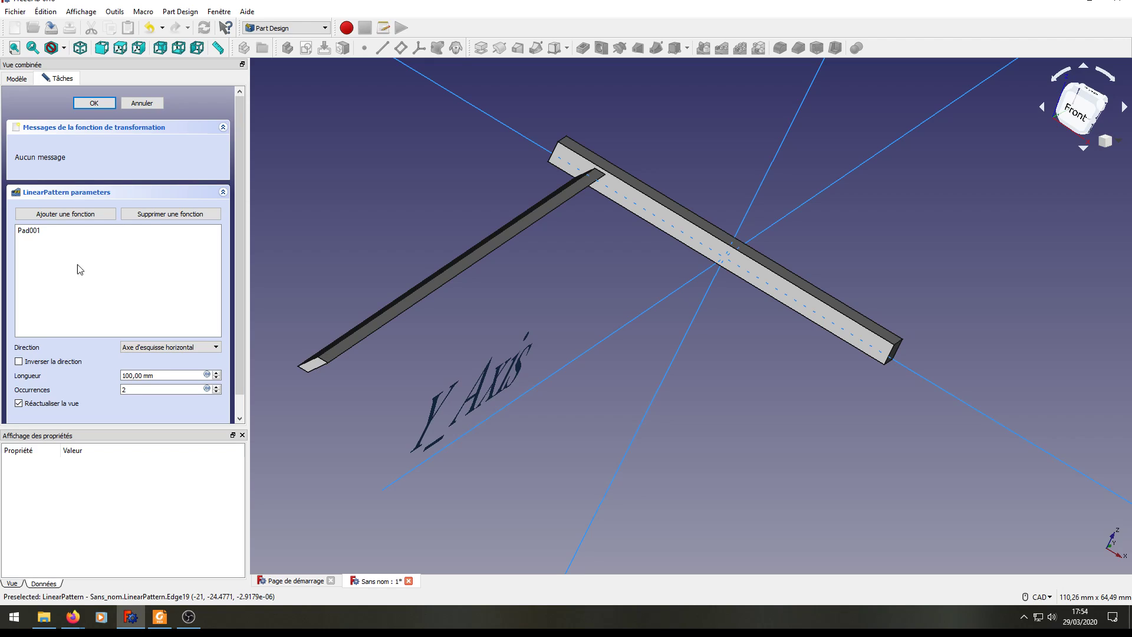
left_click(171, 348)
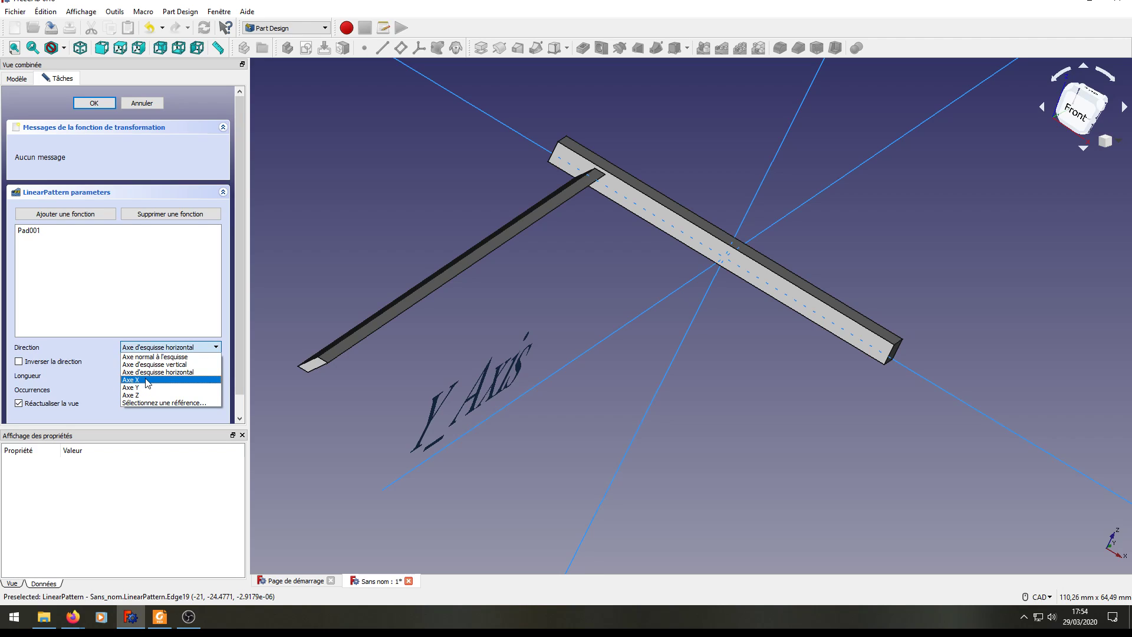
left_click(147, 380)
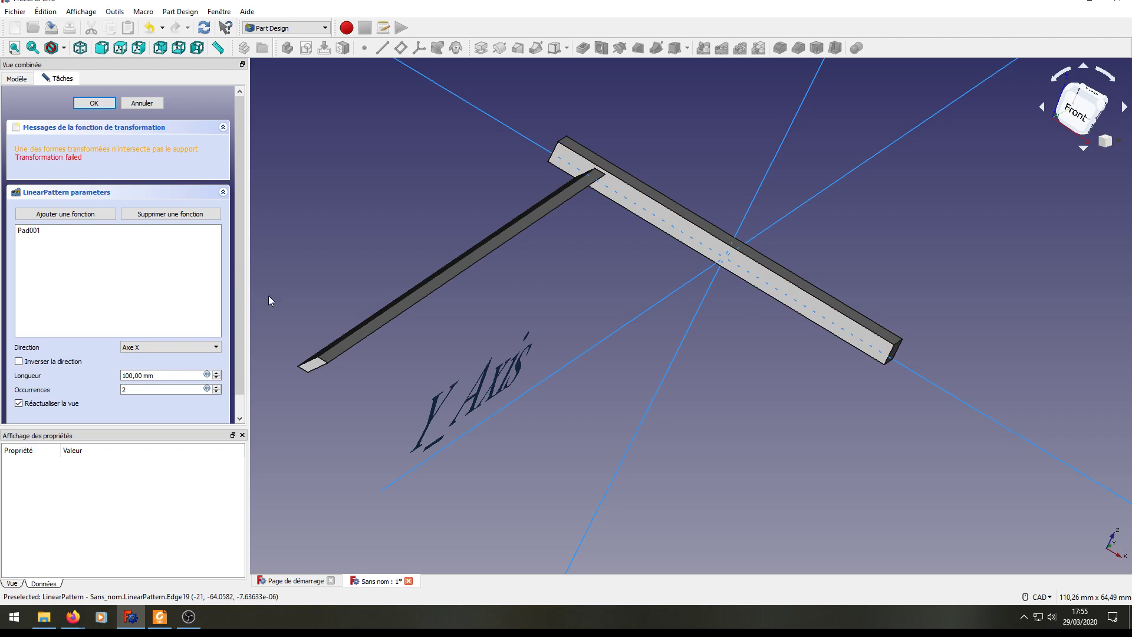
Set the linear pattern's overall length to 40 mm.
scroll(709, 388, "down", 2)
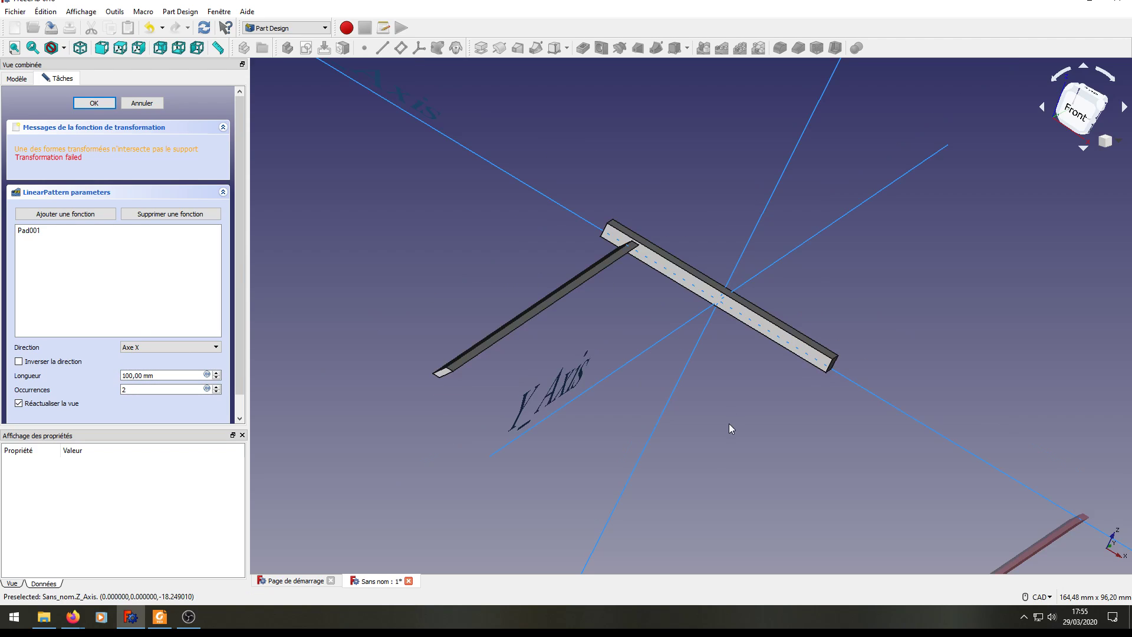
scroll(729, 423, "down", 2)
middle_click_drag(760, 454, 665, 361)
scroll(665, 361, "up", 2)
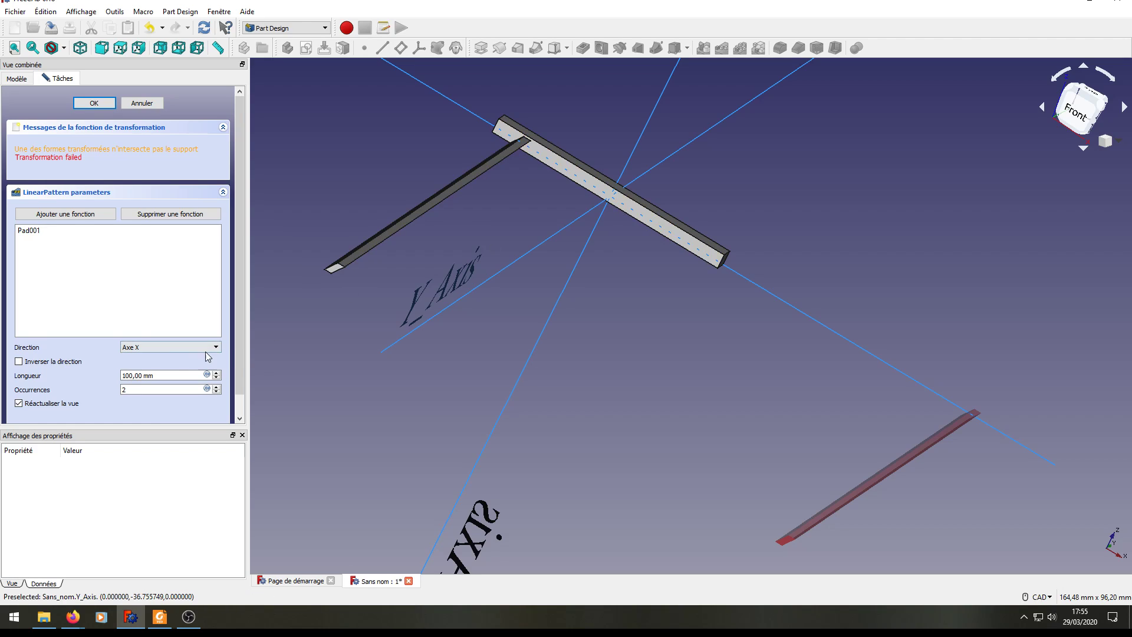
type("4")
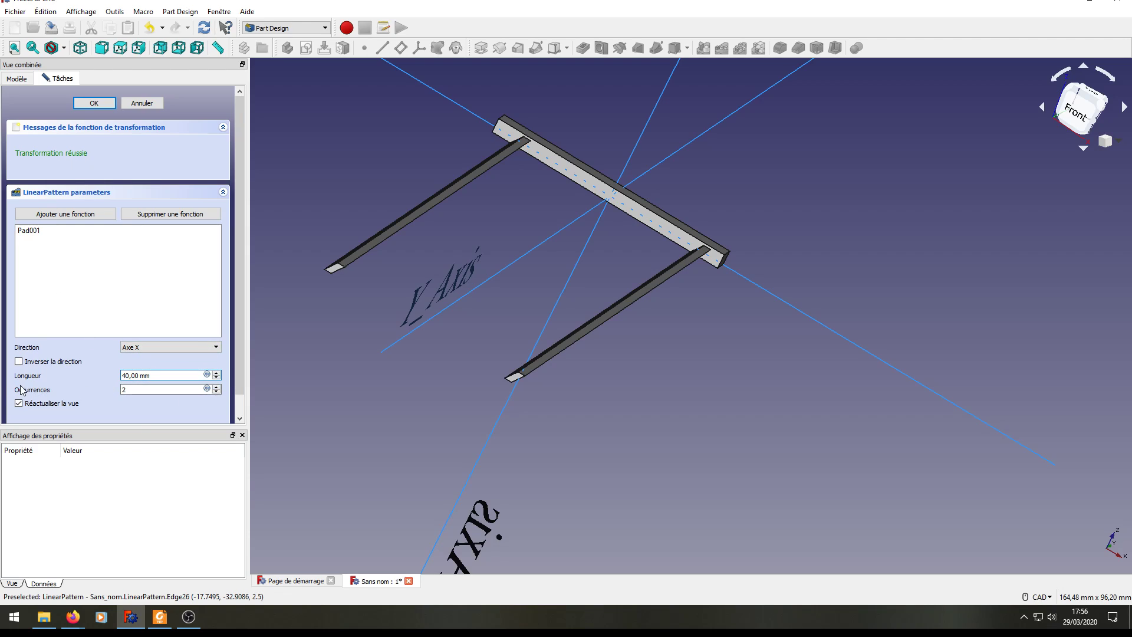
Set the pattern to 10 occurrences and confirm the linear pattern.
left_click(196, 392)
left_click(216, 388)
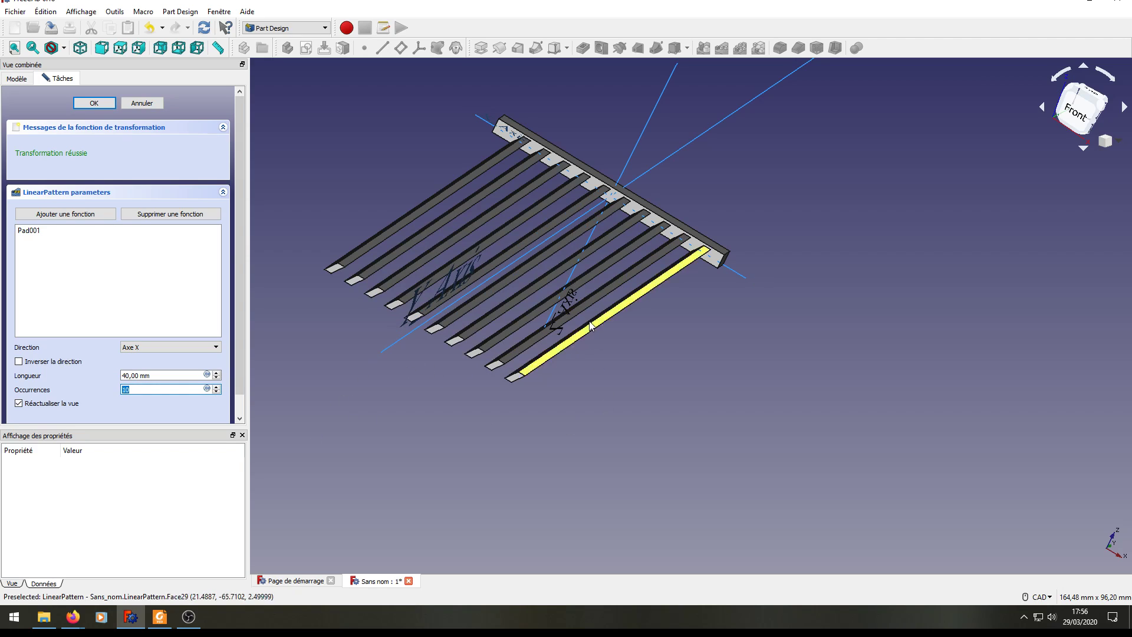
left_click(94, 104)
Examine the patterned bars and the position and dimensions of their source profile in Sketch001.
scroll(378, 356, "down", 2)
middle_click_drag(378, 357, 450, 396)
scroll(468, 395, "up", 4)
scroll(484, 393, "up", 2)
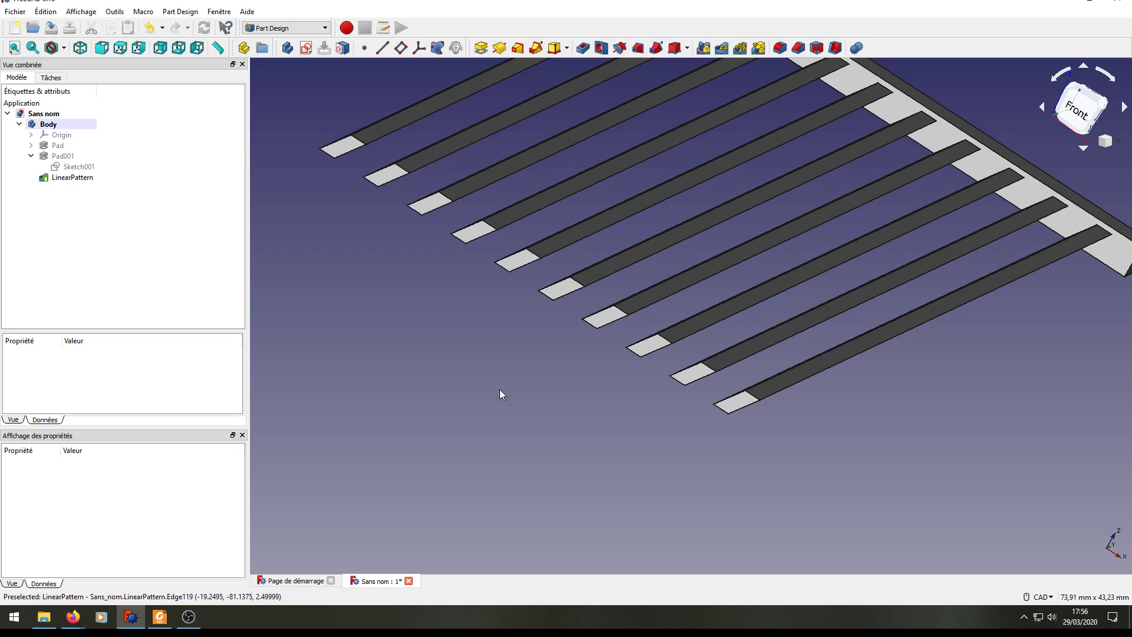
scroll(519, 392, "down", 2)
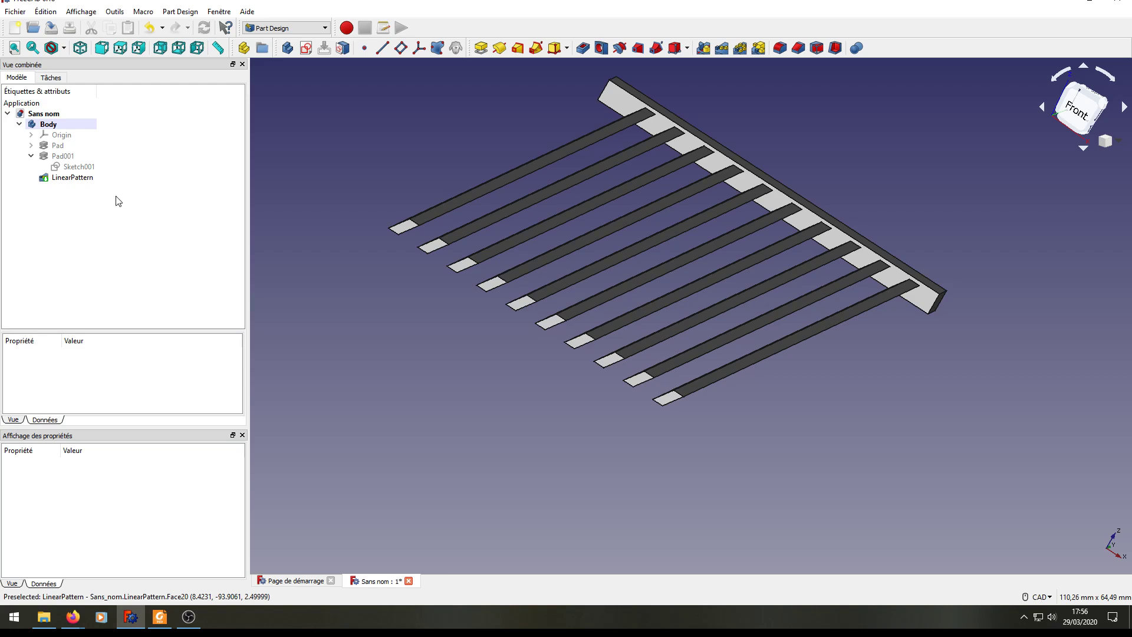
left_click(72, 177)
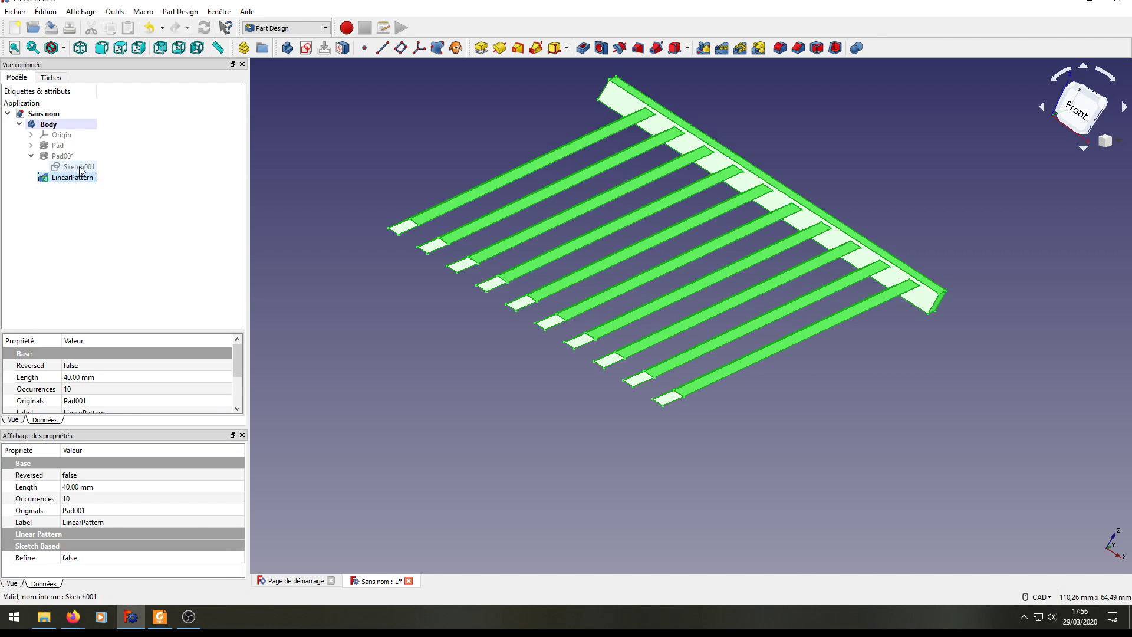
double_click(78, 167)
scroll(495, 179, "up", 5)
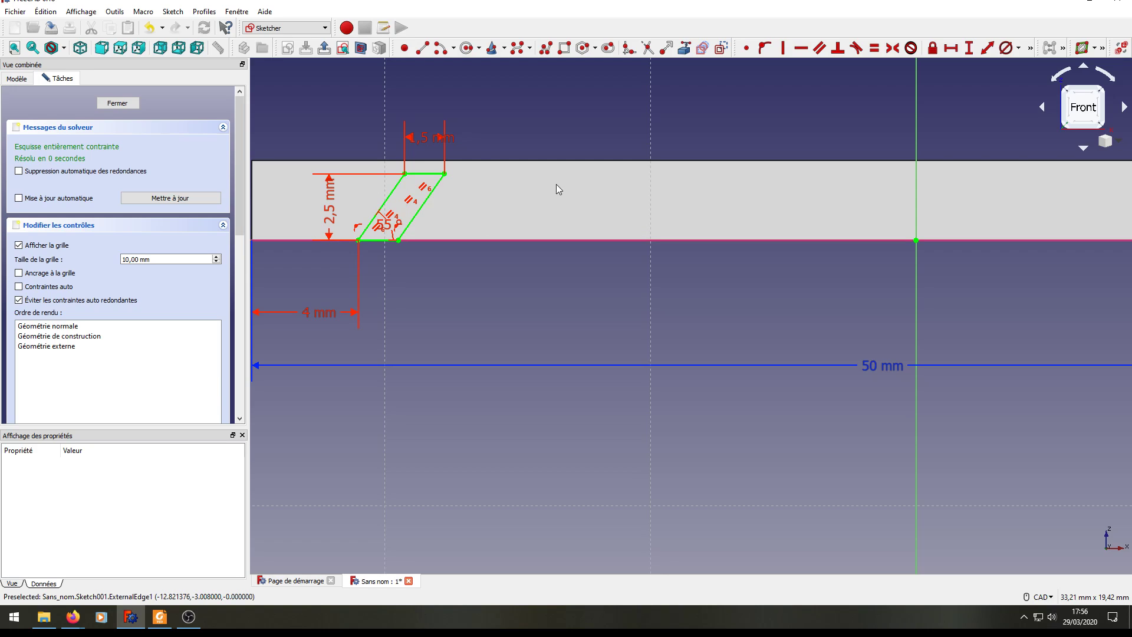
scroll(555, 188, "down", 2)
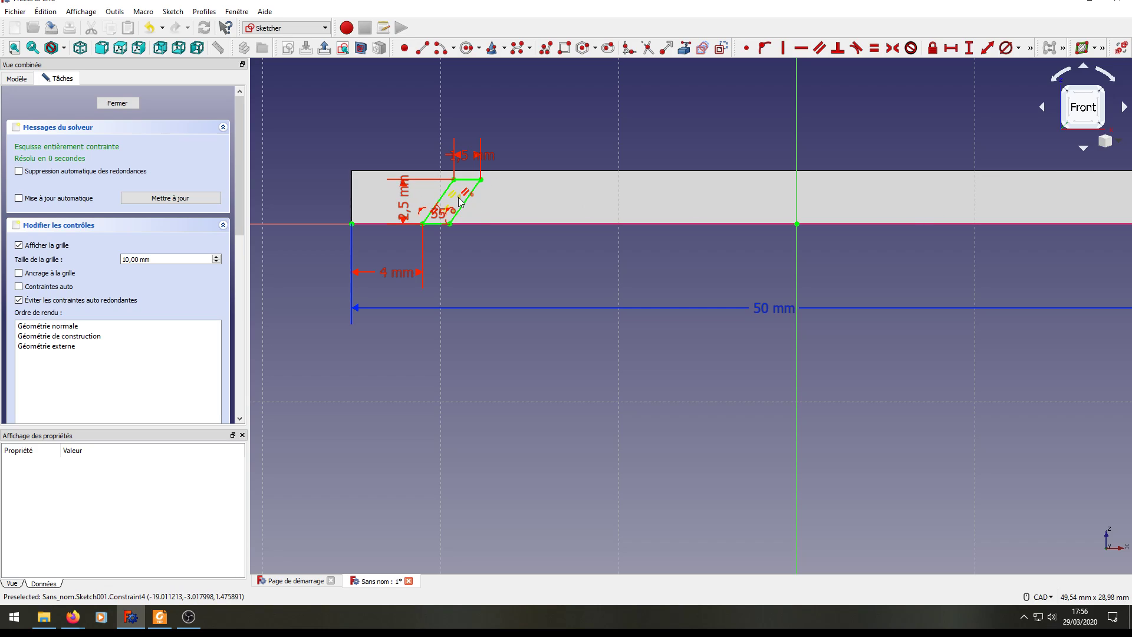
left_click(118, 103)
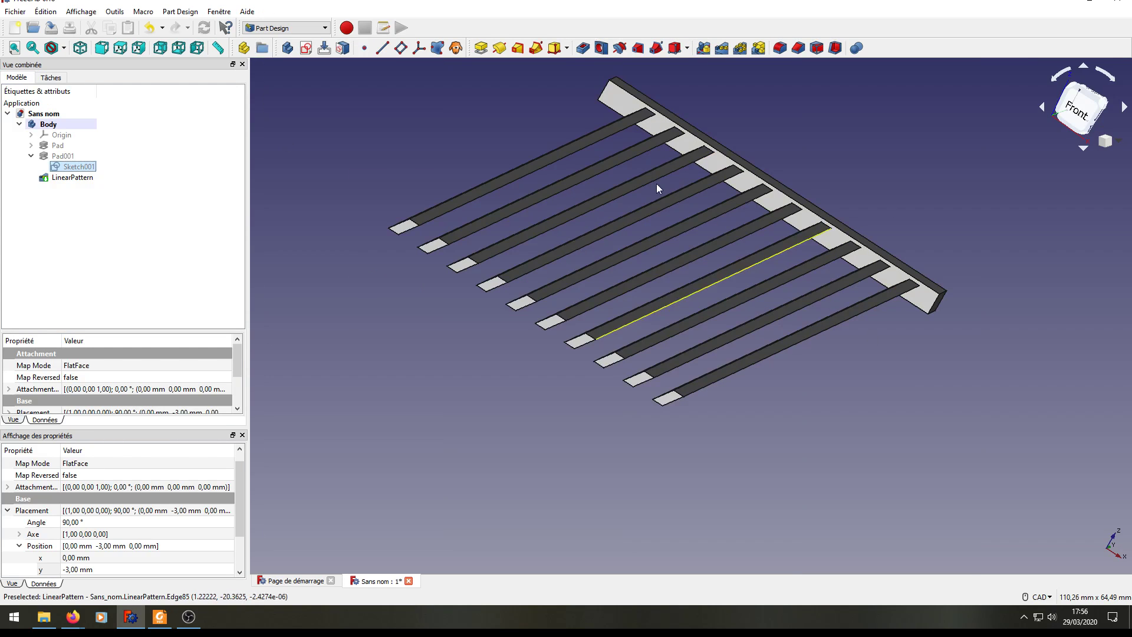